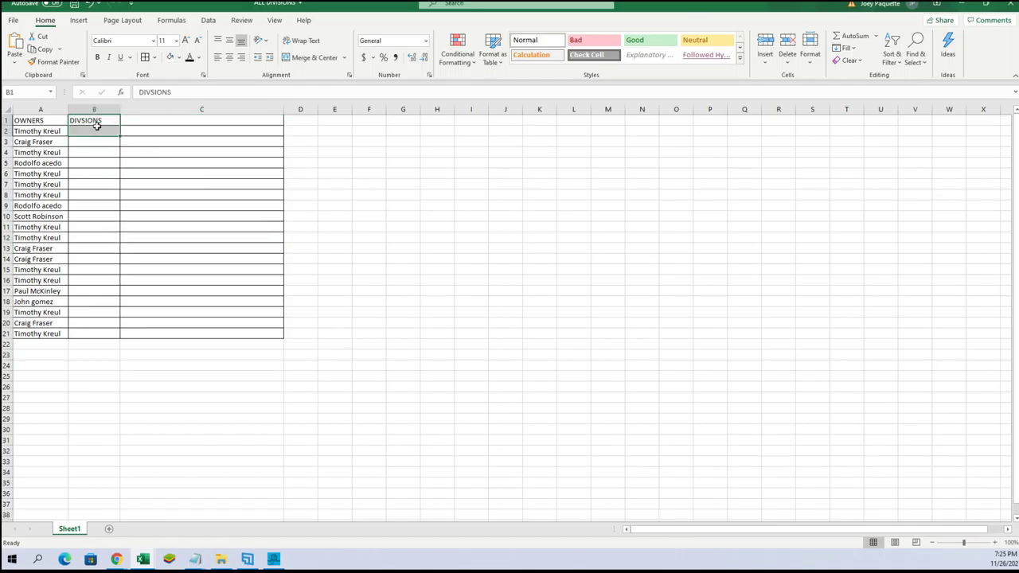
# - Copy the 20 division-and-teams lines from Notepad
pyautogui.click(94, 132)
pyautogui.hotkey('alt', 'Tab')
pyautogui.moveTo(416, 56)
pyautogui.moveTo(195, 559)
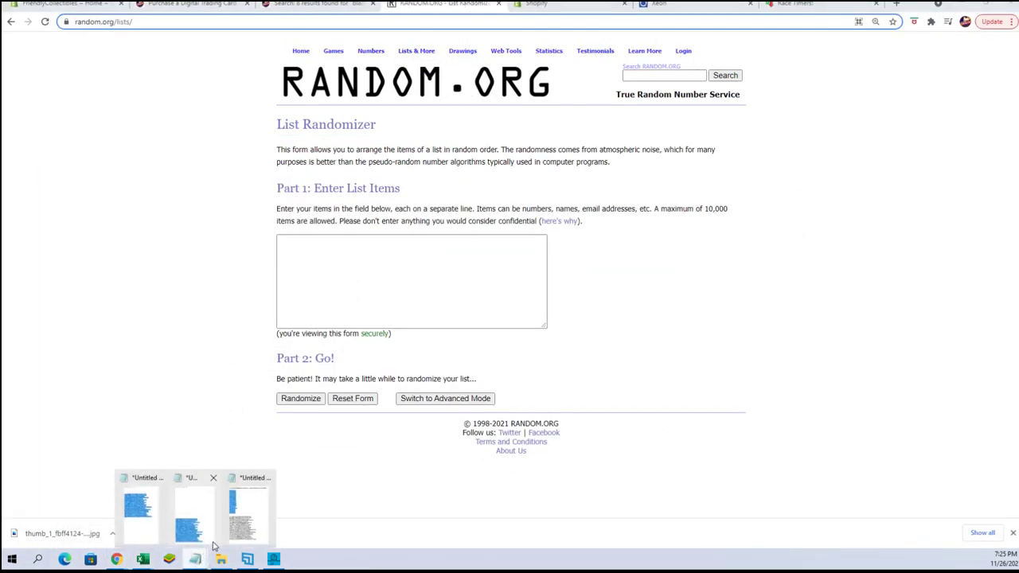
pyautogui.click(249, 510)
pyautogui.moveTo(642, 273)
pyautogui.mouseDown()
pyautogui.moveTo(848, 348)
pyautogui.moveTo(901, 466)
pyautogui.mouseUp()
pyautogui.rightClick(761, 323)
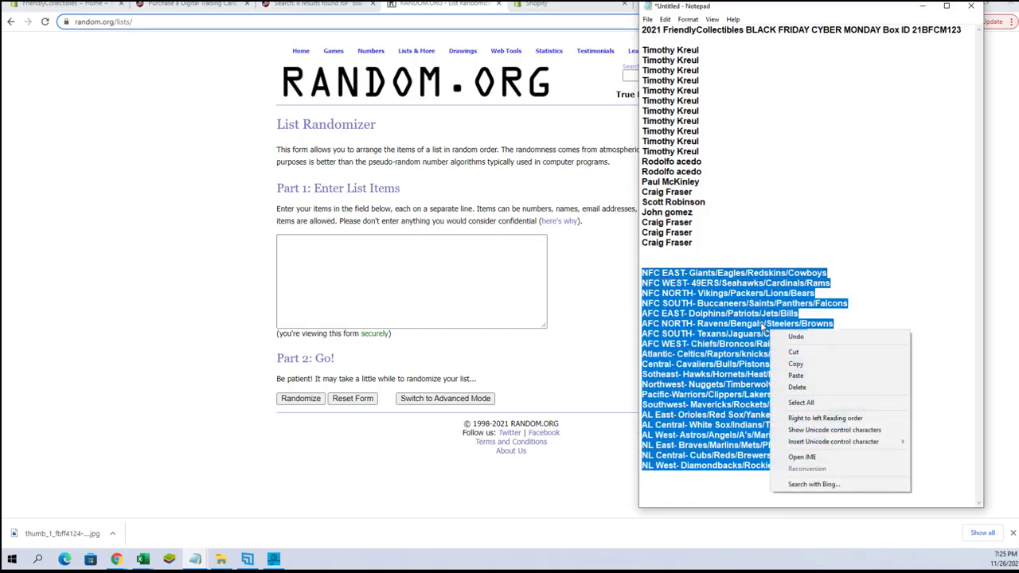
pyautogui.click(809, 368)
# - Paste the lines into the RANDOM.ORG List Randomizer and shuffle them seven times
pyautogui.click(356, 250)
pyautogui.rightClick(355, 250)
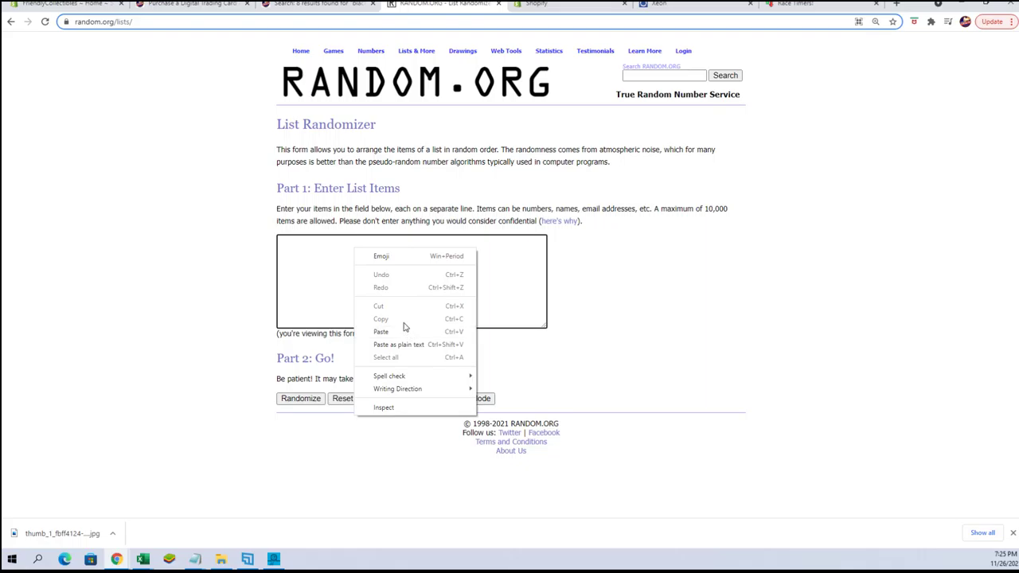
pyautogui.click(374, 330)
pyautogui.click(301, 399)
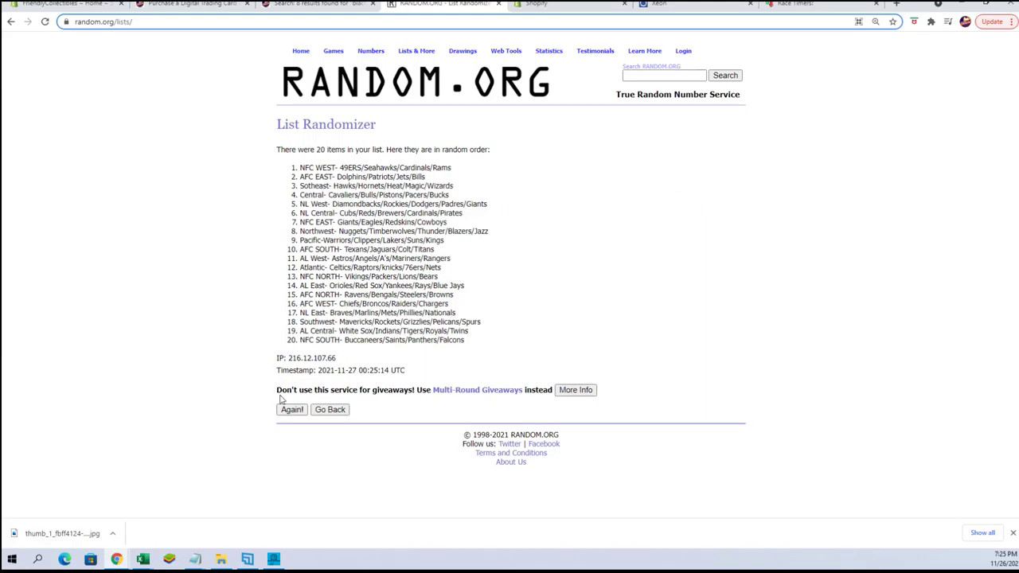
pyautogui.click(284, 409)
pyautogui.click(291, 430)
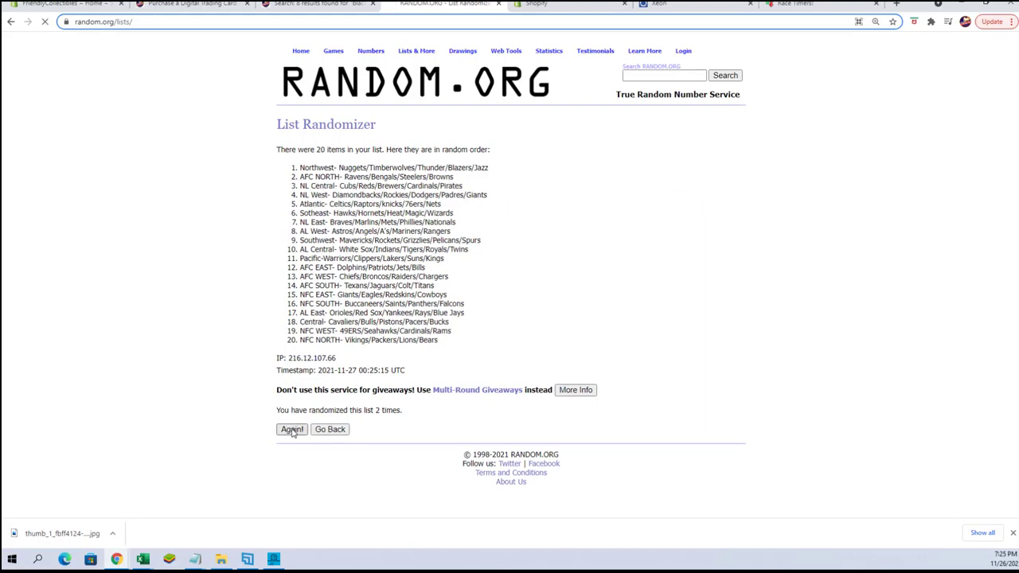
pyautogui.click(291, 430)
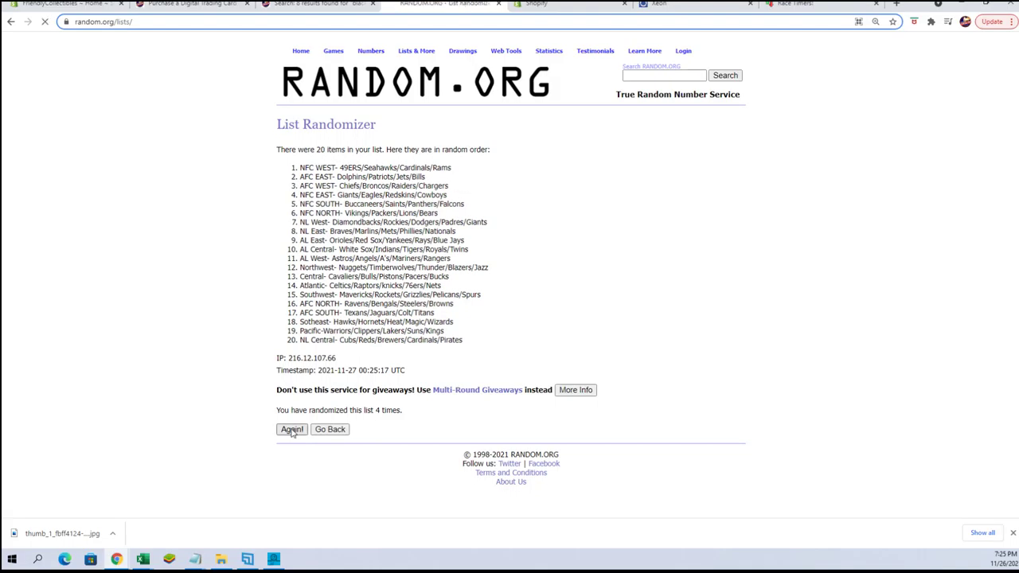
pyautogui.click(291, 431)
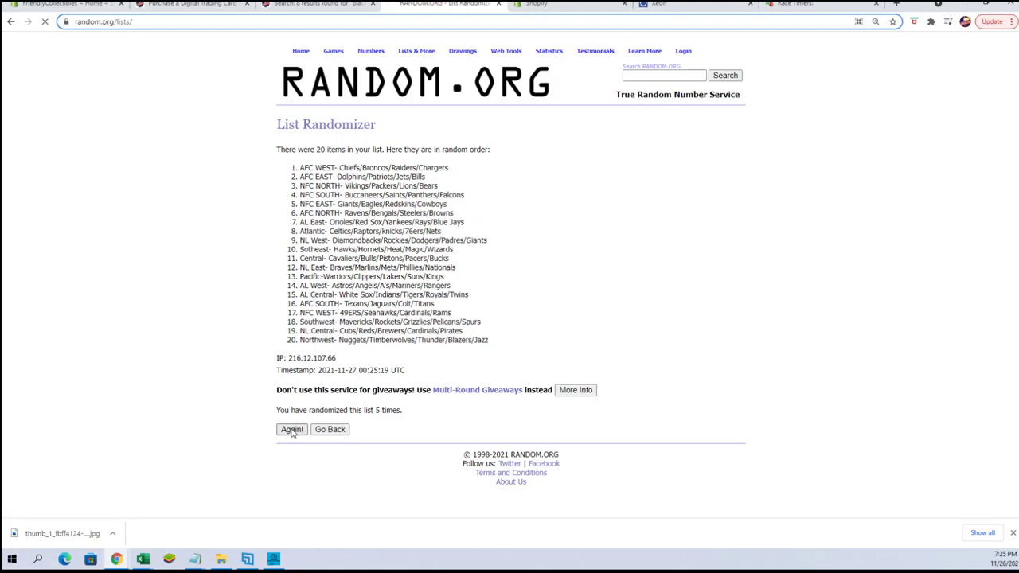
pyautogui.click(291, 431)
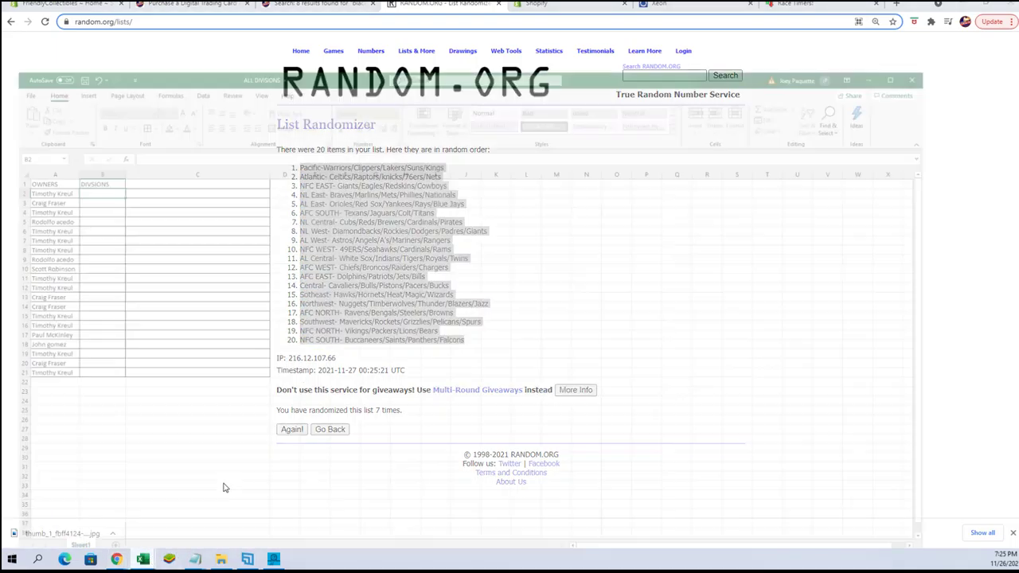
# - Paste the shuffled divisions into cell B2 as plain text with Paste Special
pyautogui.click(93, 130)
pyautogui.rightClick(94, 131)
pyautogui.click(119, 199)
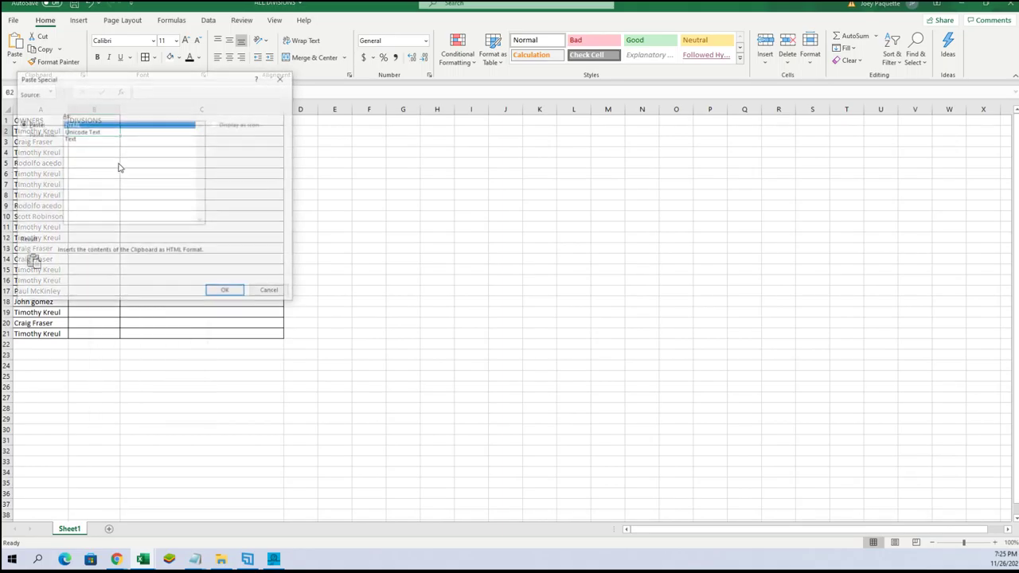
pyautogui.click(91, 139)
pyautogui.click(226, 292)
pyautogui.click(288, 235)
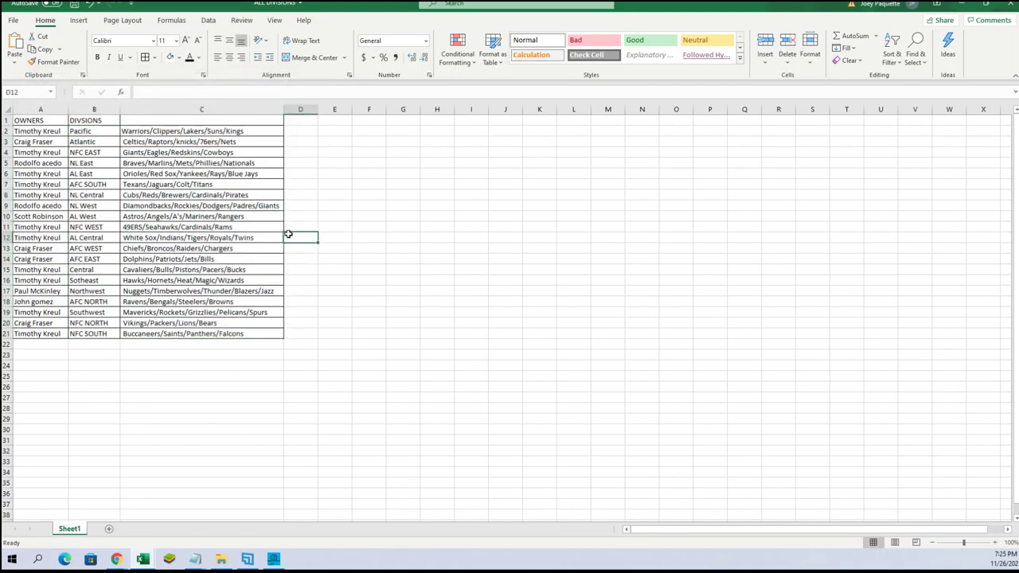
# - Autofit column C to the team names and zoom the sheet in two steps
pyautogui.doubleClick(282, 110)
pyautogui.click(314, 141)
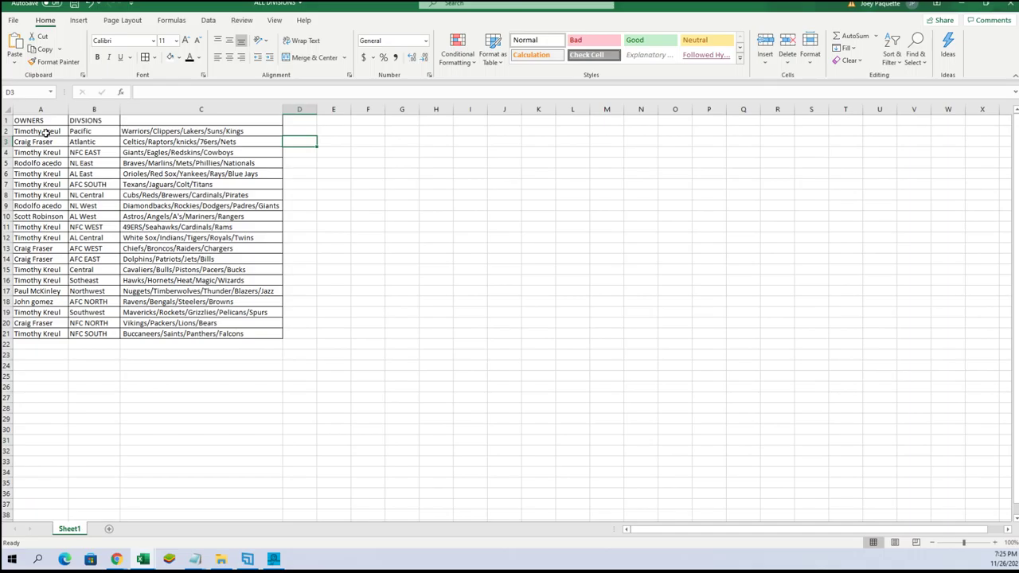
pyautogui.click(45, 131)
pyautogui.click(995, 542)
pyautogui.click(995, 542)
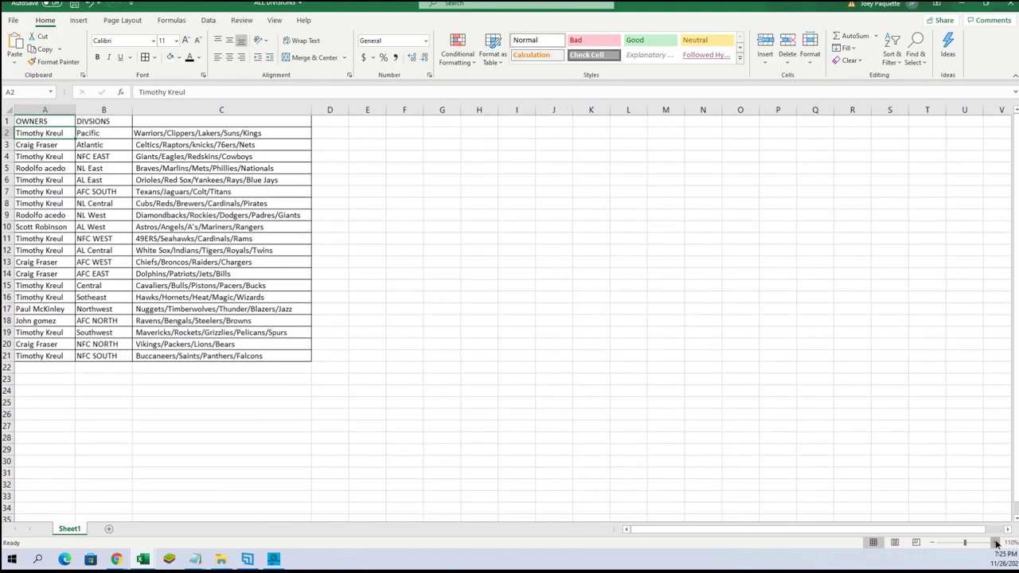
pyautogui.click(995, 542)
pyautogui.click(995, 542)
pyautogui.click(995, 542)
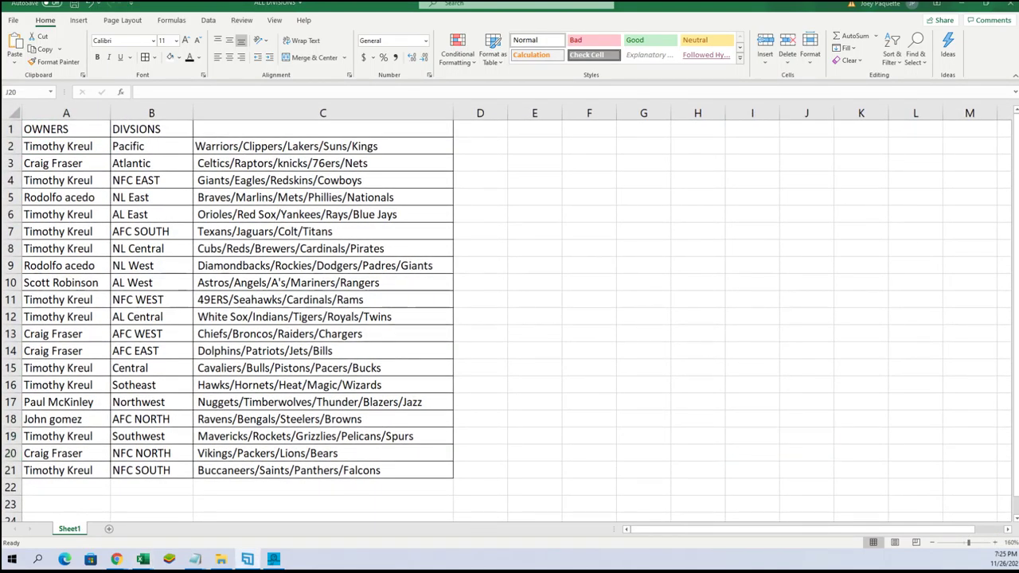